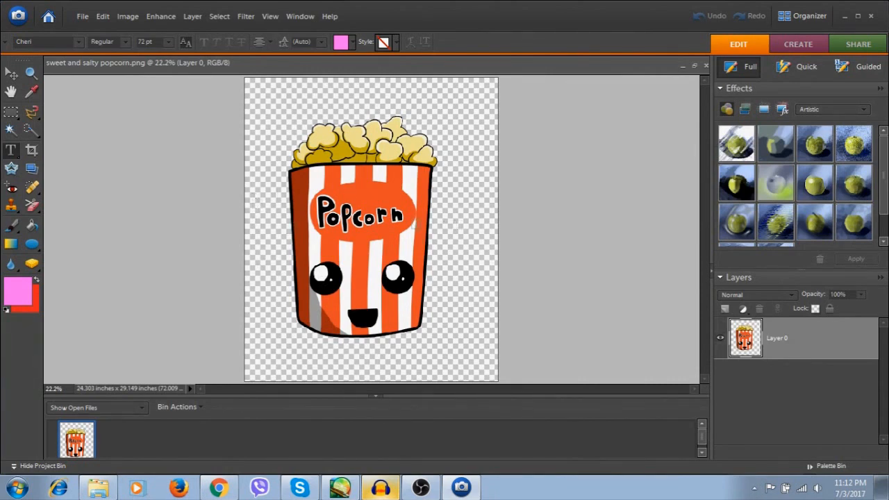
Step: Switch to Chrome and review the cherry design on the Redbubble product previews, opening the Scarves design for a closer look at its pattern
{"action": "left_click", "coordinate": [219, 490]}
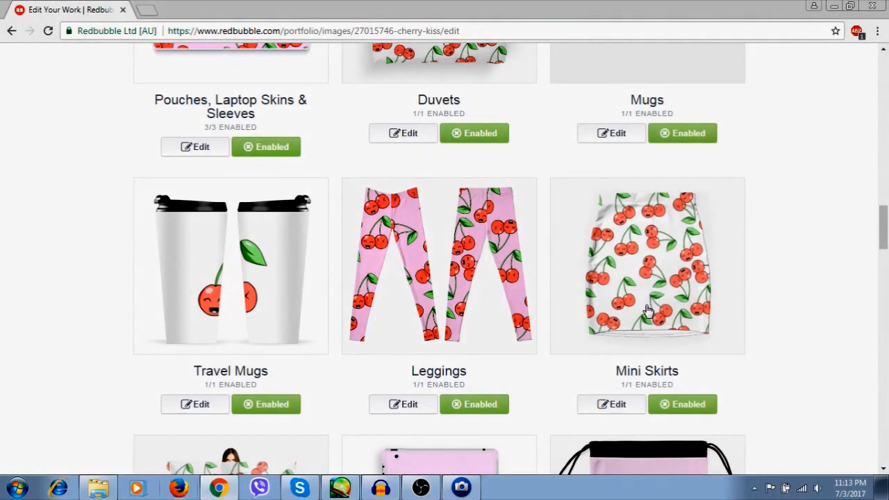
{"action": "scroll", "coordinate": [647, 310], "scroll_direction": "up", "scroll_amount": 4}
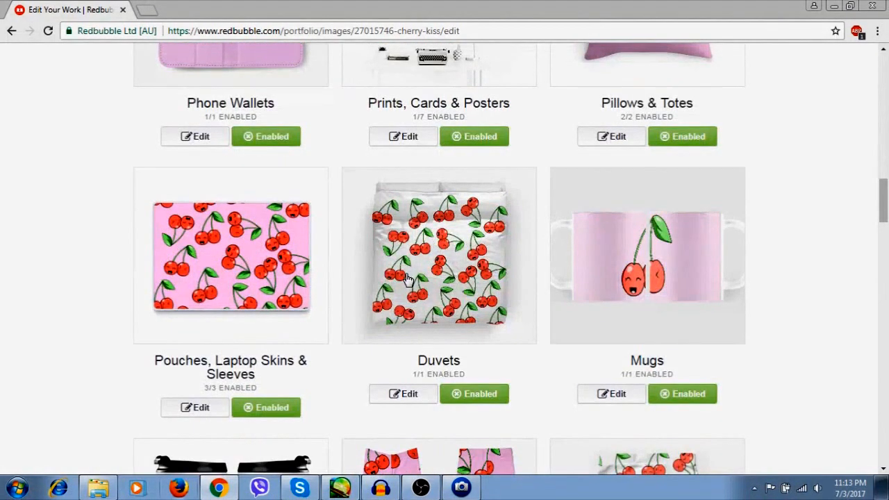
{"action": "scroll", "coordinate": [563, 259], "scroll_direction": "up", "scroll_amount": 5}
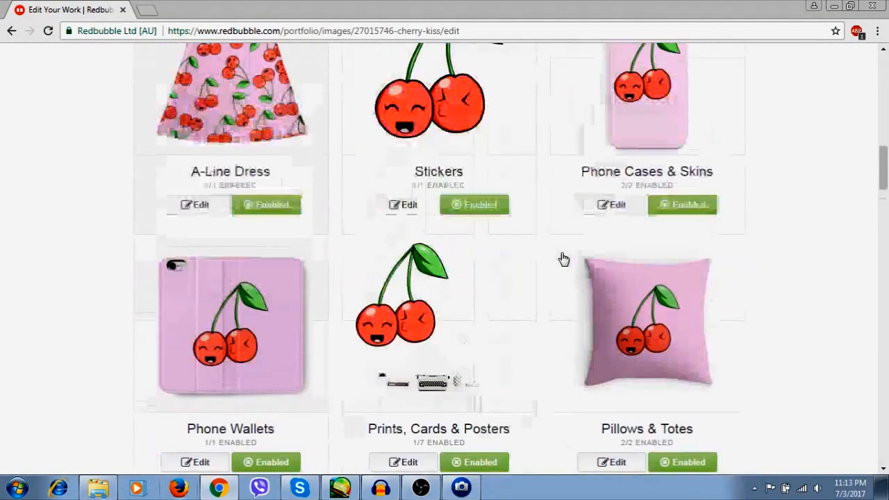
{"action": "scroll", "coordinate": [564, 259], "scroll_direction": "up", "scroll_amount": 3}
{"action": "scroll", "coordinate": [564, 259], "scroll_direction": "down", "scroll_amount": 7}
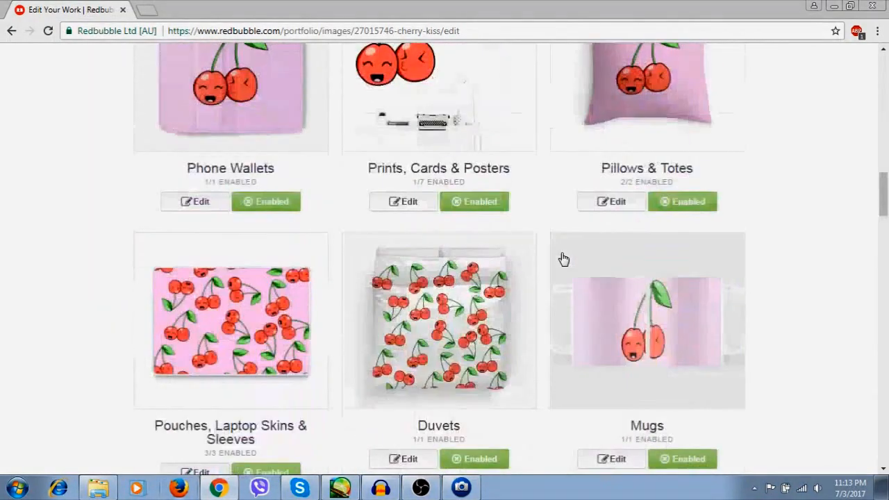
{"action": "scroll", "coordinate": [564, 258], "scroll_direction": "down", "scroll_amount": 8}
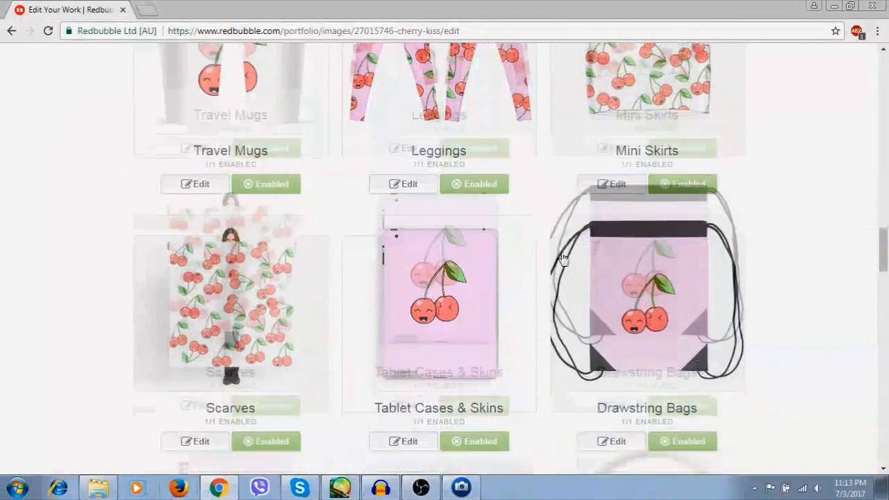
{"action": "scroll", "coordinate": [564, 258], "scroll_direction": "down", "scroll_amount": 2}
{"action": "left_click", "coordinate": [198, 337]}
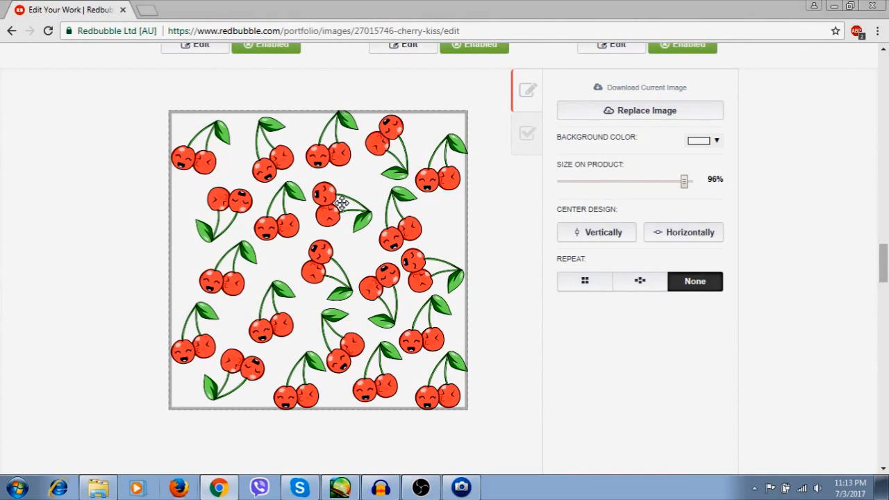
{"action": "left_click", "coordinate": [835, 7]}
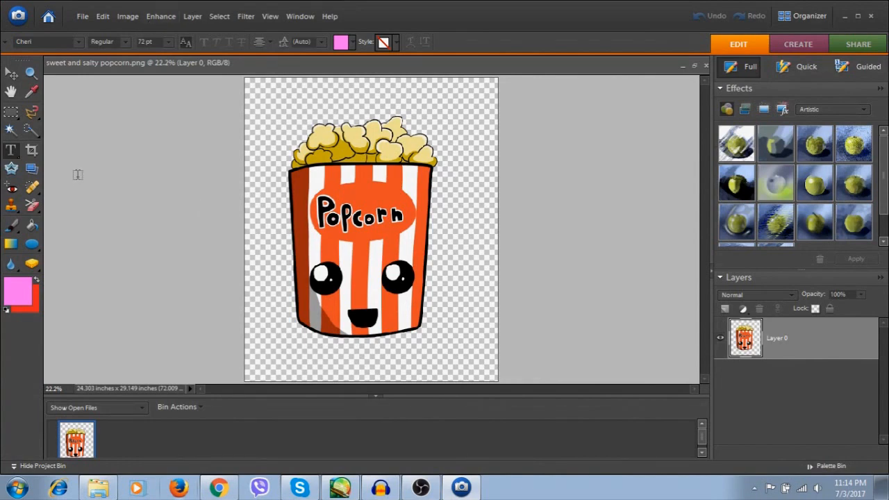
Step: Start a new blank file with its background contents set to Transparent
{"action": "left_click", "coordinate": [82, 18]}
{"action": "left_click", "coordinate": [83, 18]}
{"action": "left_click", "coordinate": [87, 20]}
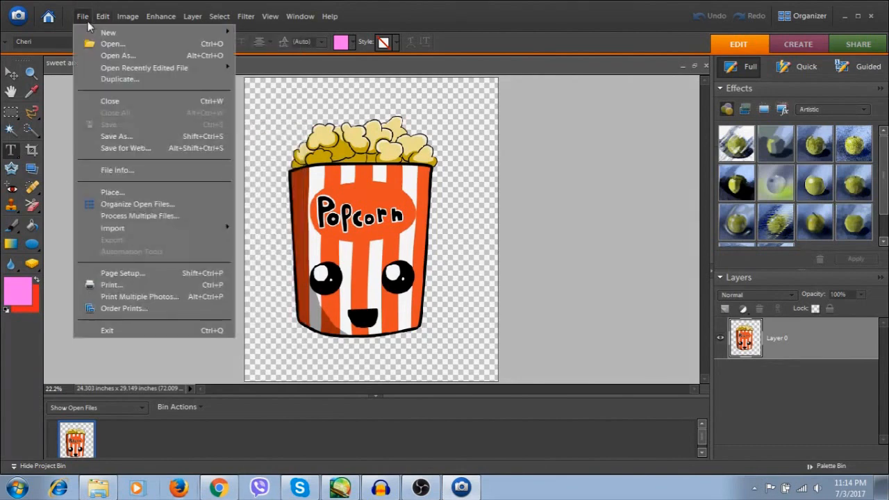
{"action": "mouse_move", "coordinate": [91, 32]}
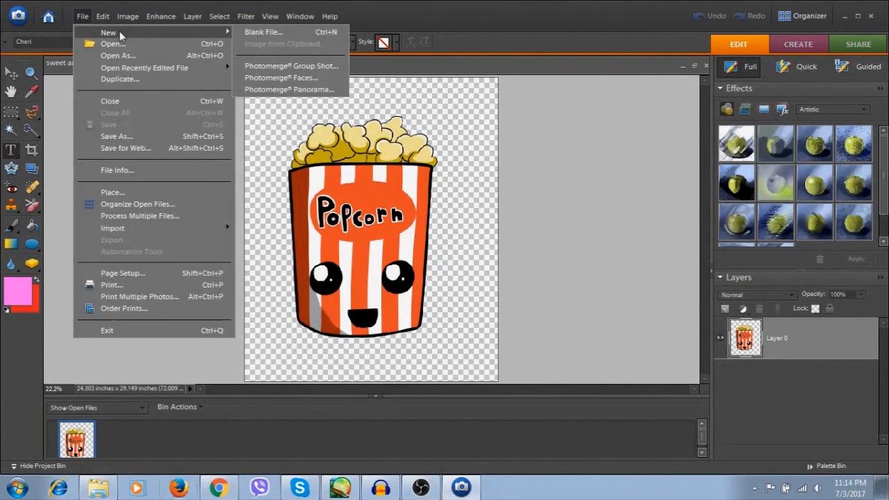
{"action": "left_click", "coordinate": [239, 33]}
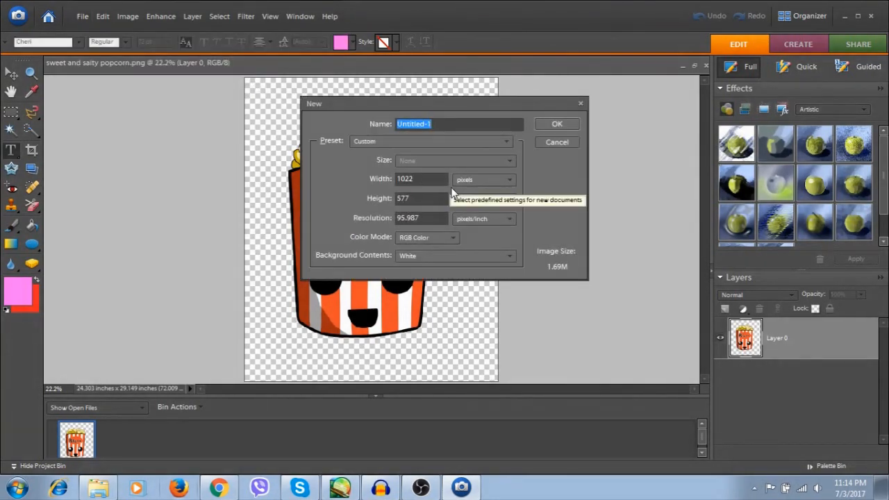
{"action": "left_click", "coordinate": [447, 255]}
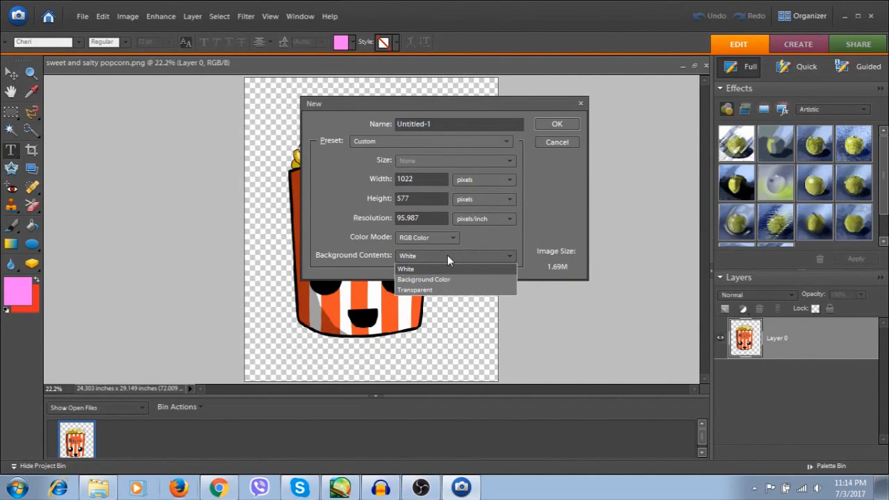
{"action": "left_click", "coordinate": [420, 290]}
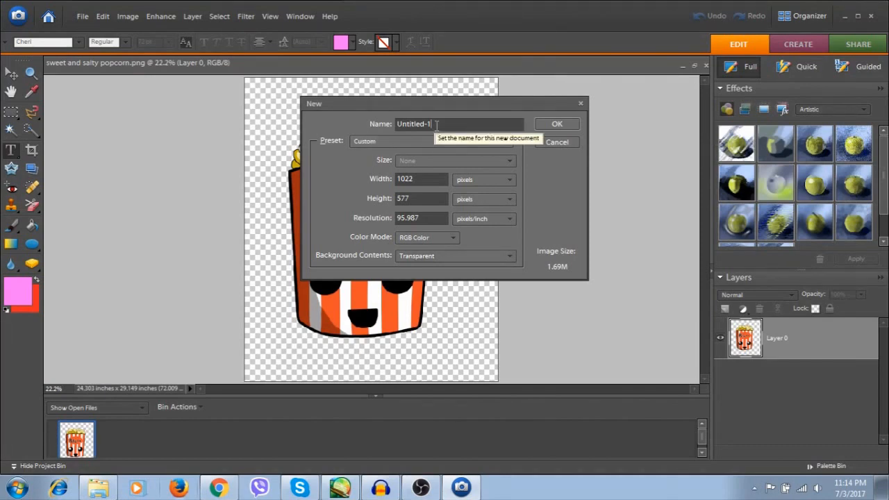
Step: Name the new document "Popcorn pattern"
{"action": "key", "text": "BackSpace"}
{"action": "key", "text": "BackSpace"}
{"action": "key", "text": "BackSpace"}
{"action": "key", "text": "BackSpace"}
{"action": "key", "text": "BackSpace"}
{"action": "key", "text": "BackSpace"}
{"action": "key", "text": "BackSpace"}
{"action": "key", "text": "BackSpace"}
{"action": "key", "text": "BackSpace"}
{"action": "key", "text": "BackSpace"}
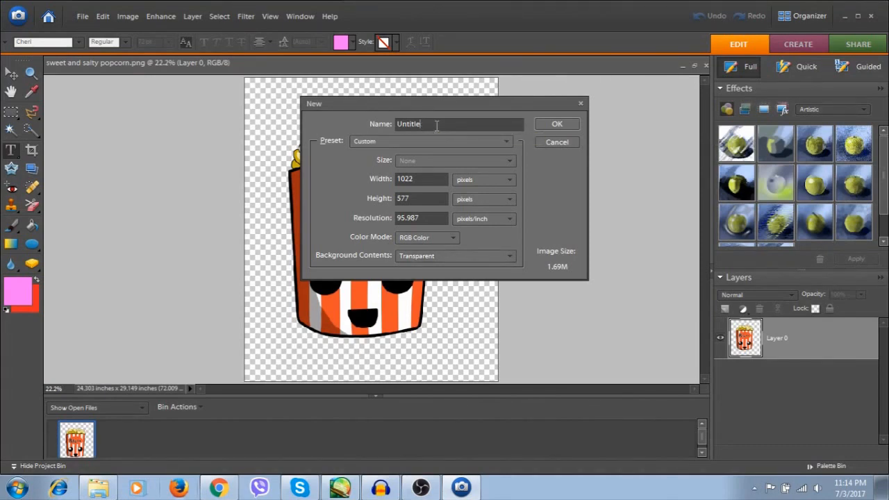
{"action": "type", "text": "Un"}
{"action": "key", "text": "BackSpace"}
{"action": "key", "text": "BackSpace"}
{"action": "type", "text": "Popcorn pattern"}
Step: Set the new document's width and height to 6000 pixels each
{"action": "left_click", "coordinate": [419, 179]}
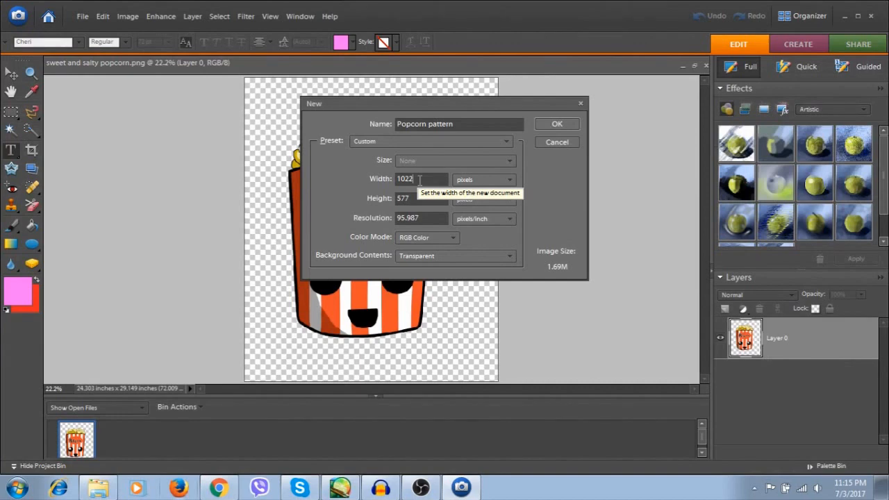
{"action": "key", "text": "BackSpace"}
{"action": "key", "text": "BackSpace"}
{"action": "key", "text": "BackSpace"}
{"action": "key", "text": "BackSpace"}
{"action": "type", "text": "6000"}
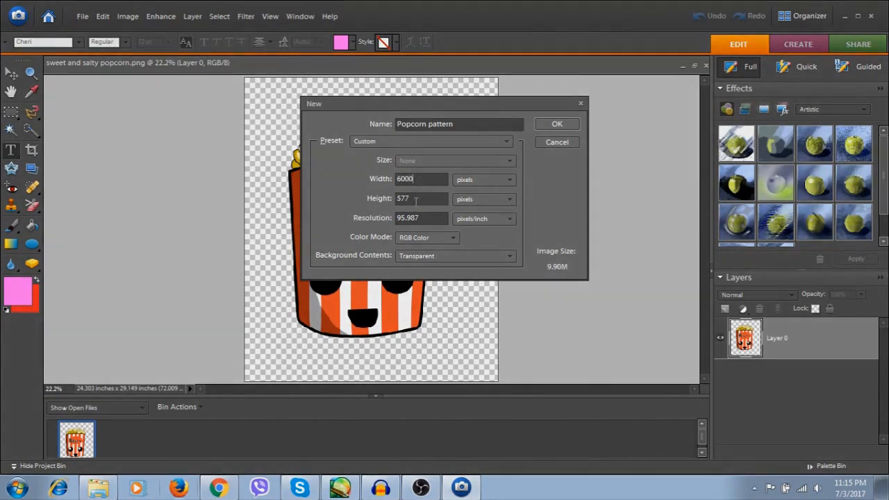
{"action": "left_click", "coordinate": [416, 199]}
{"action": "key", "text": "BackSpace"}
{"action": "key", "text": "BackSpace"}
{"action": "key", "text": "BackSpace"}
{"action": "type", "text": "6000"}
Step: Look over the existing pattern images in Windows Explorer, then return and create the new Popcorn pattern document
{"action": "left_click", "coordinate": [98, 488]}
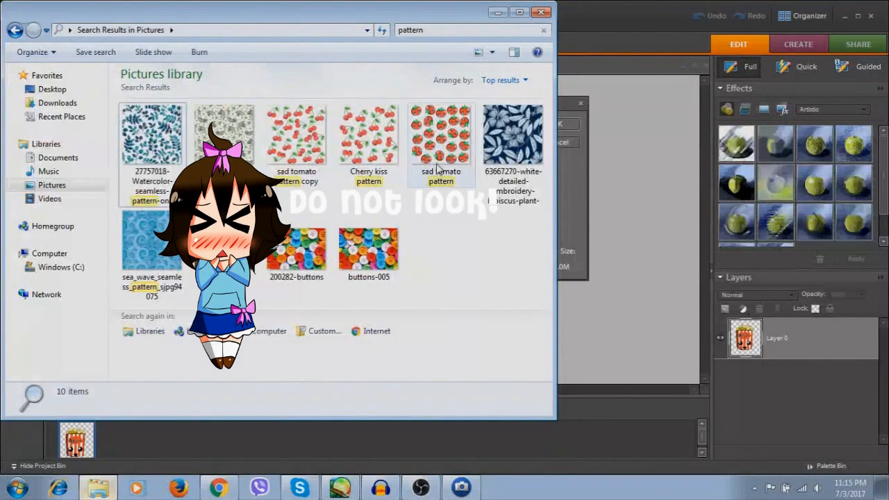
{"action": "left_click", "coordinate": [498, 14]}
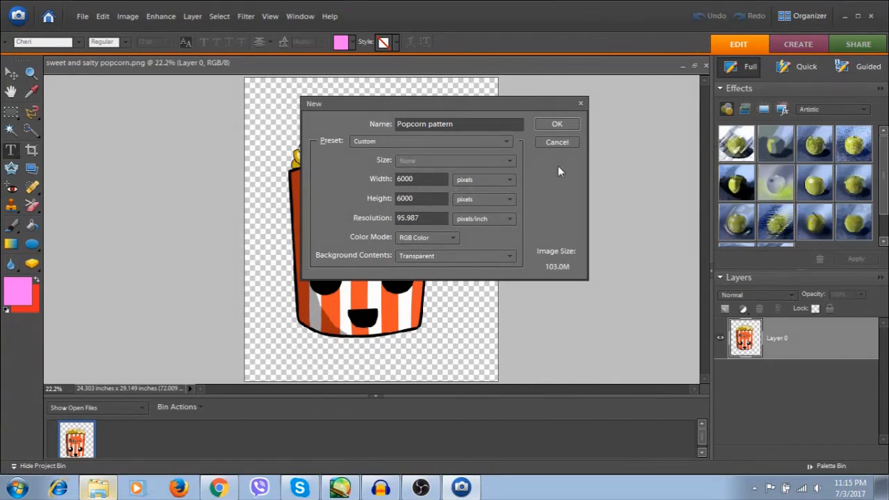
{"action": "left_click", "coordinate": [557, 124]}
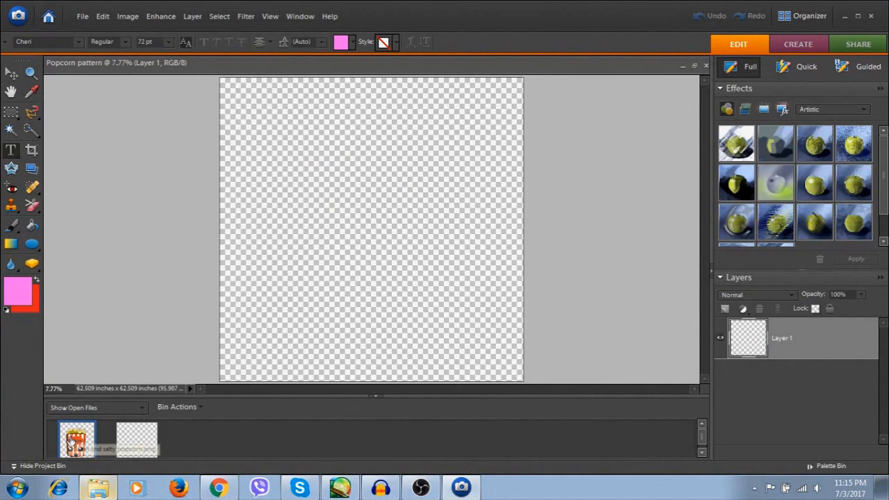
Step: Copy the whole popcorn box from sweet and salty popcorn.png with a rectangular selection and paste it into the Popcorn pattern document
{"action": "double_click", "coordinate": [72, 442]}
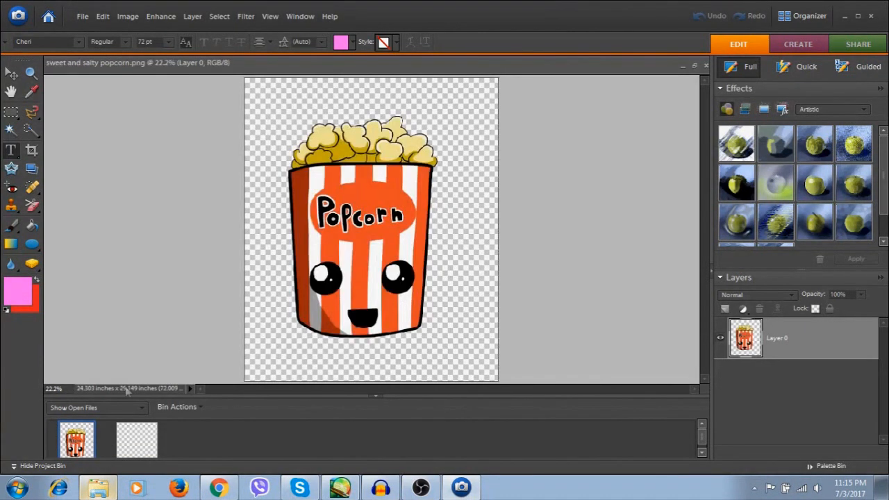
{"action": "left_click", "coordinate": [9, 114]}
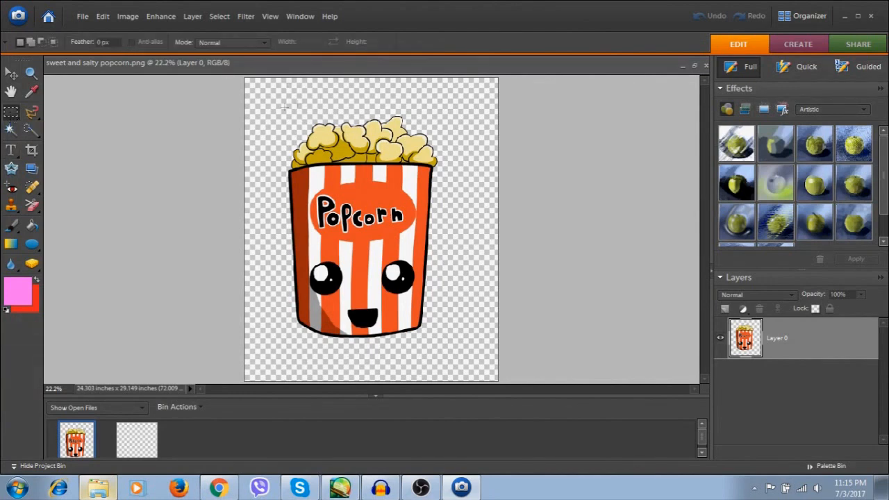
{"action": "left_click_drag", "start_coordinate": [265, 92], "coordinate": [462, 357]}
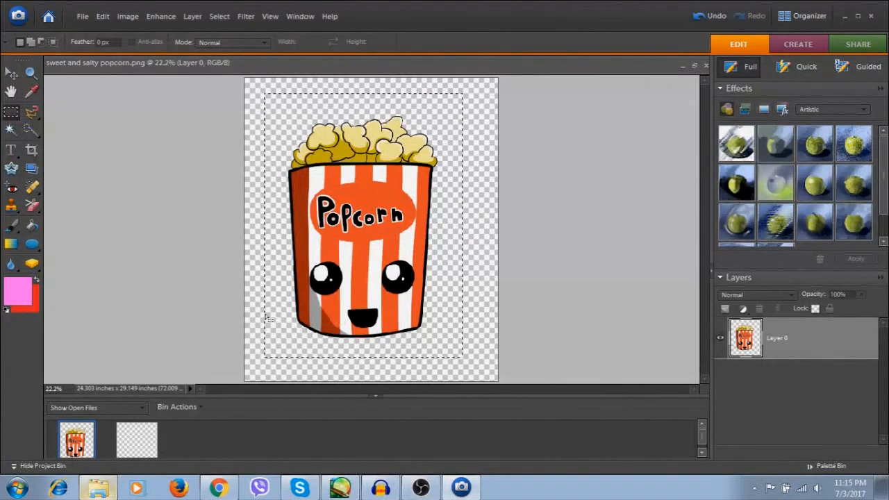
{"action": "left_click", "coordinate": [139, 436]}
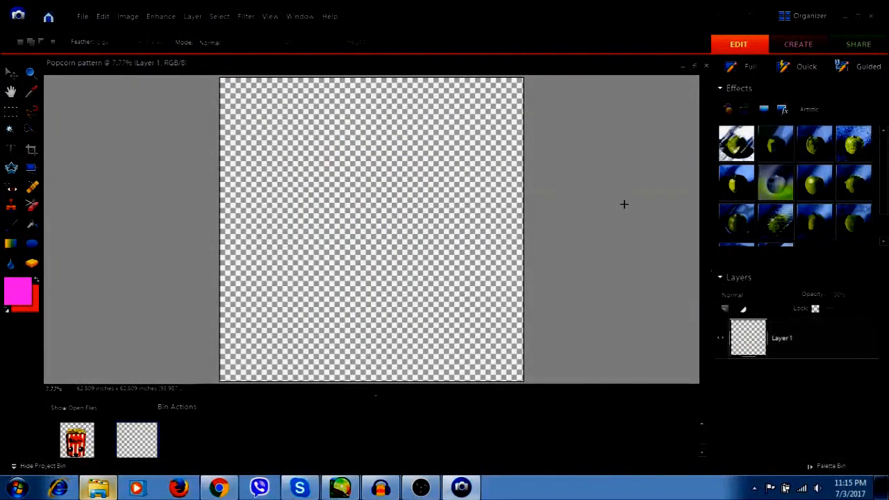
{"action": "key", "text": "ctrl+v"}
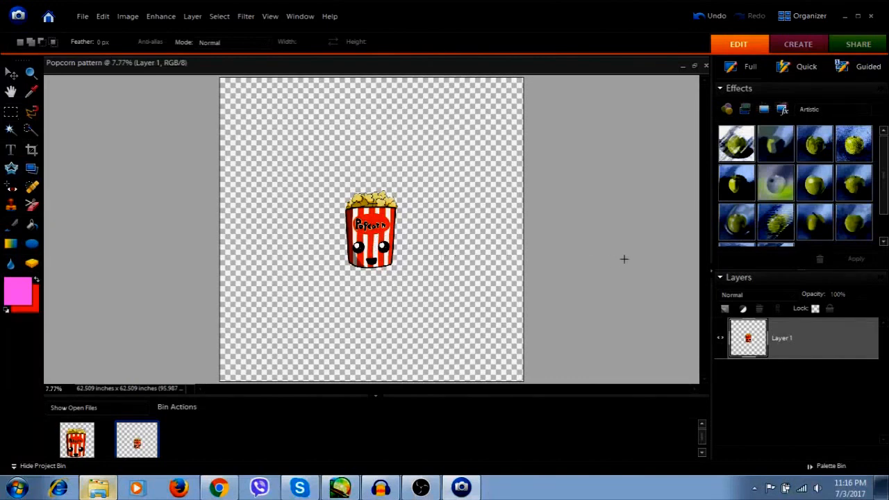
Step: Paste more copies of the popcorn box until the pattern document holds ten layers
{"action": "key", "text": "ctrl+v"}
{"action": "key", "text": "ctrl+v"}
{"action": "key", "text": "ctrl+v"}
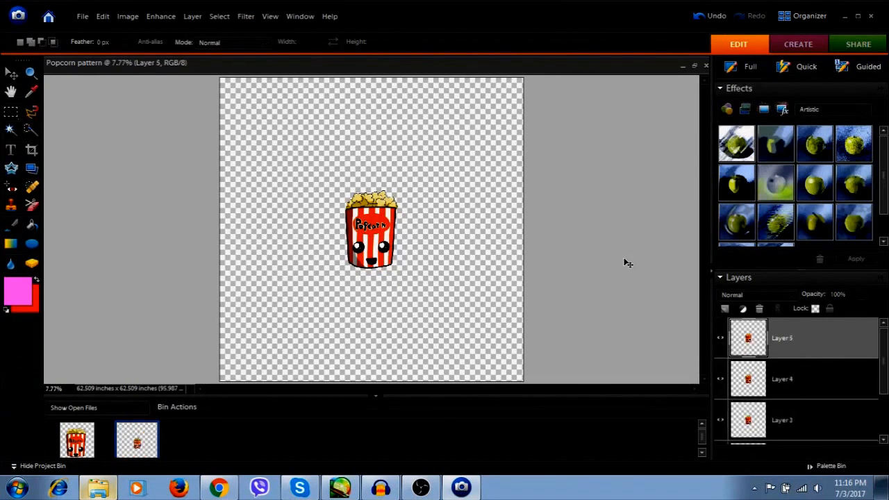
{"action": "key", "text": "ctrl+v"}
{"action": "key", "text": "ctrl+v"}
{"action": "key", "text": "ctrl+v"}
{"action": "key", "text": "ctrl+v"}
{"action": "key", "text": "ctrl+v"}
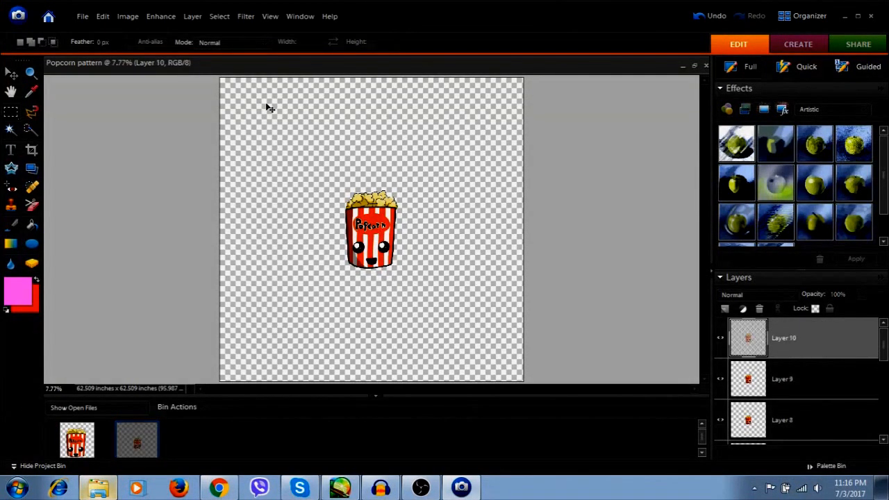
Step: Move the Layer 10 popcorn box into the canvas's upper-left corner and rotate it about 48.2° clockwise
{"action": "left_click", "coordinate": [12, 78]}
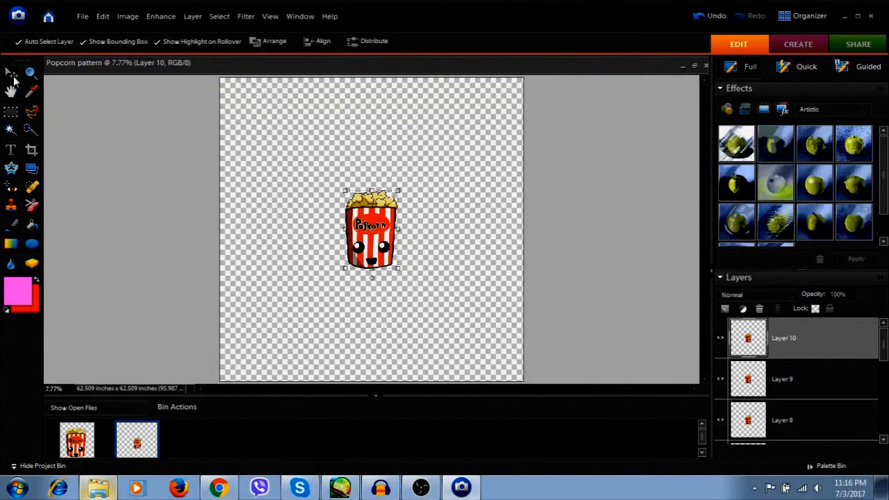
{"action": "left_click_drag", "start_coordinate": [372, 230], "coordinate": [289, 144]}
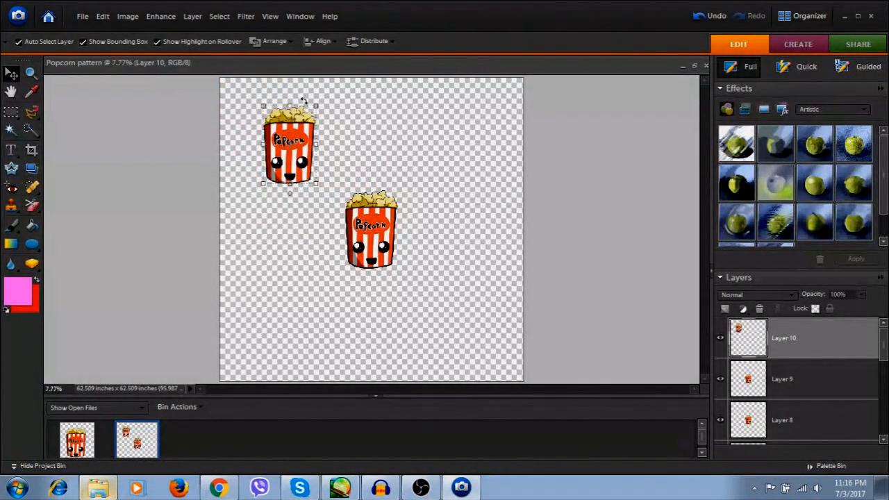
{"action": "left_click", "coordinate": [303, 101]}
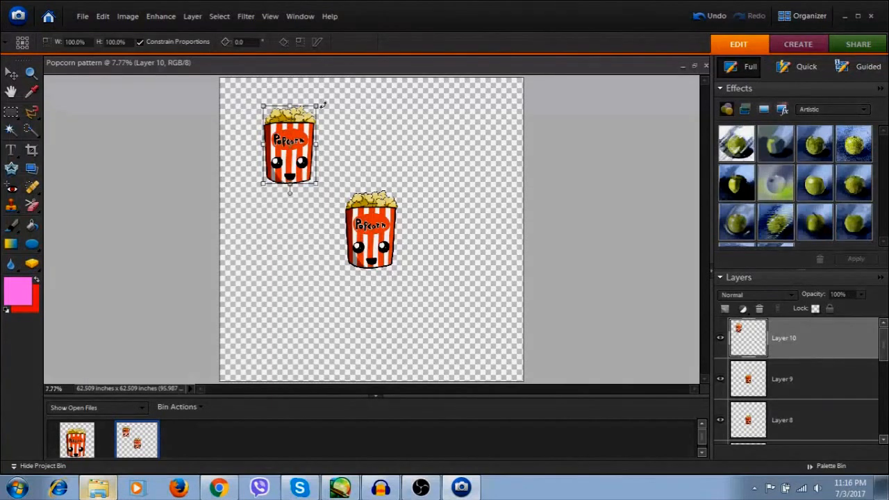
{"action": "left_click_drag", "start_coordinate": [321, 102], "coordinate": [324, 148]}
{"action": "left_click_drag", "start_coordinate": [258, 183], "coordinate": [338, 142]}
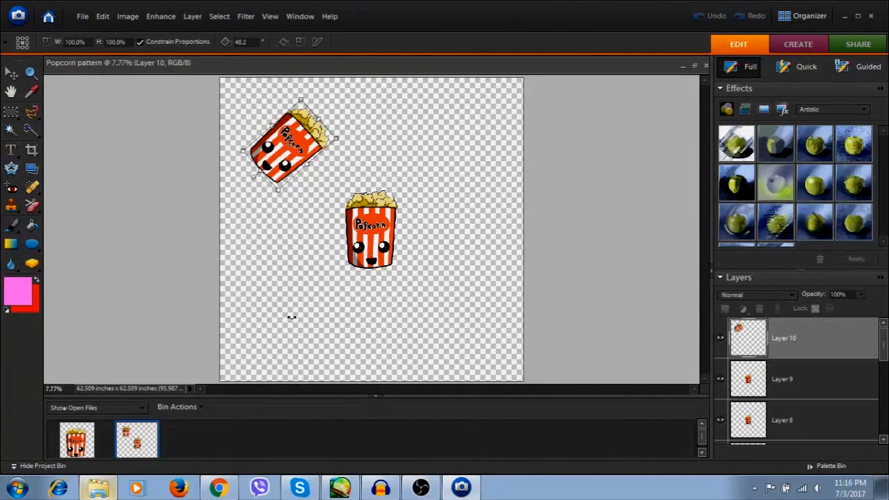
{"action": "left_click_drag", "start_coordinate": [274, 173], "coordinate": [250, 150]}
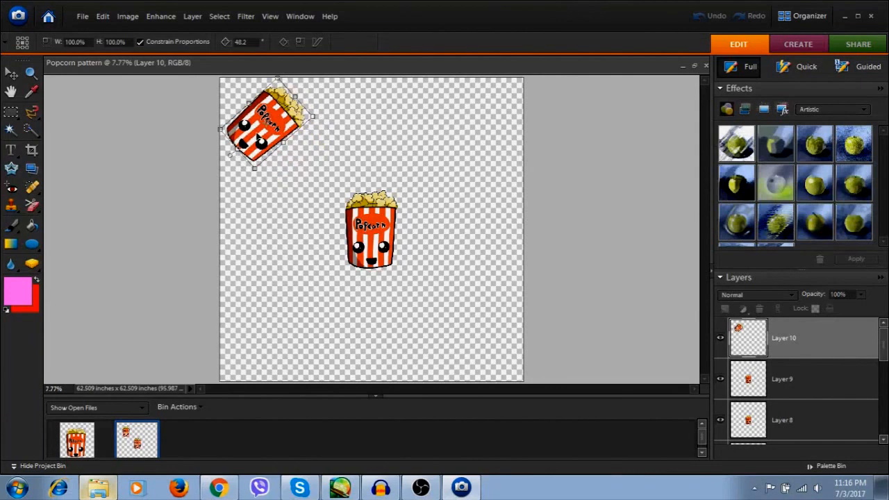
{"action": "key", "text": "Return"}
Step: Place the Layer 9 popcorn box near the canvas's upper edge, beside the first tilted box, and rotate it about -66.6°
{"action": "left_click_drag", "start_coordinate": [378, 245], "coordinate": [370, 159]}
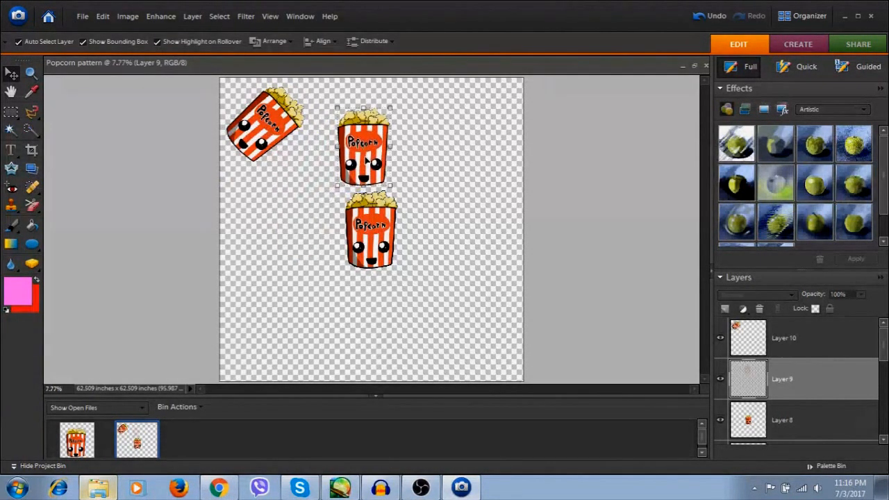
{"action": "left_click_drag", "start_coordinate": [392, 109], "coordinate": [361, 128]}
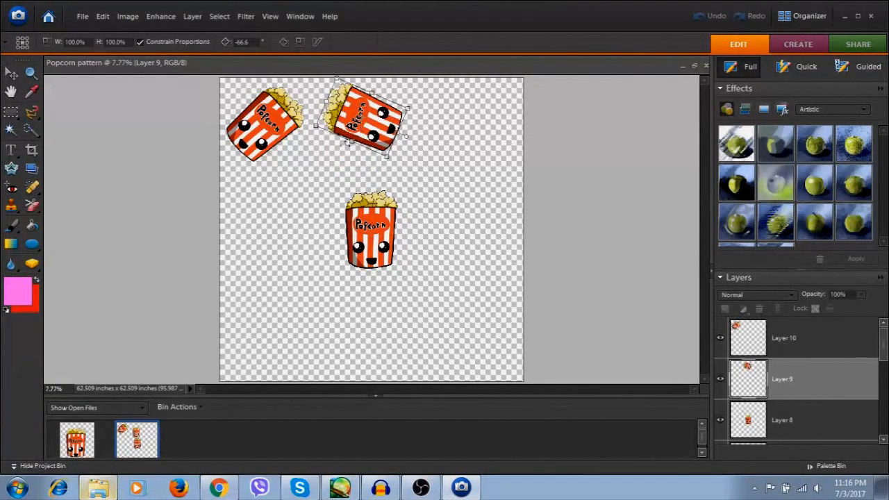
{"action": "key", "text": "Return"}
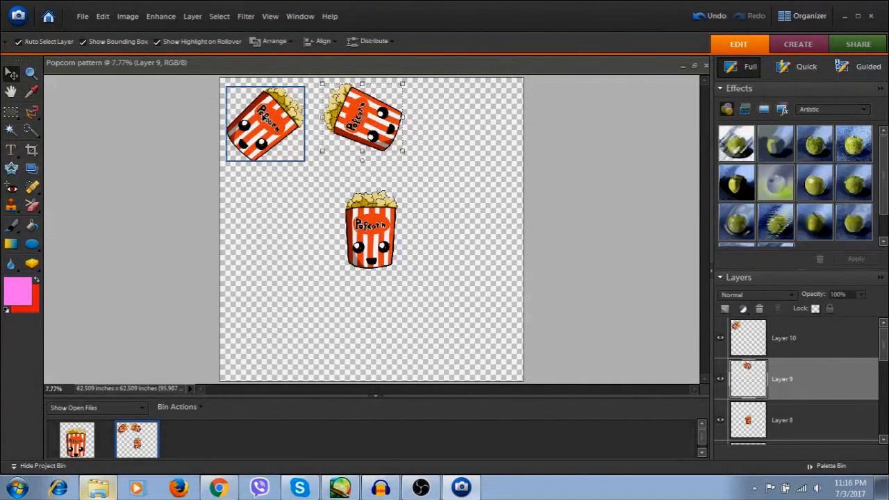
Step: Move the Layer 8 popcorn box to the canvas's left edge below the first tilted box and rotate it about -135.8°
{"action": "left_click_drag", "start_coordinate": [379, 249], "coordinate": [268, 239]}
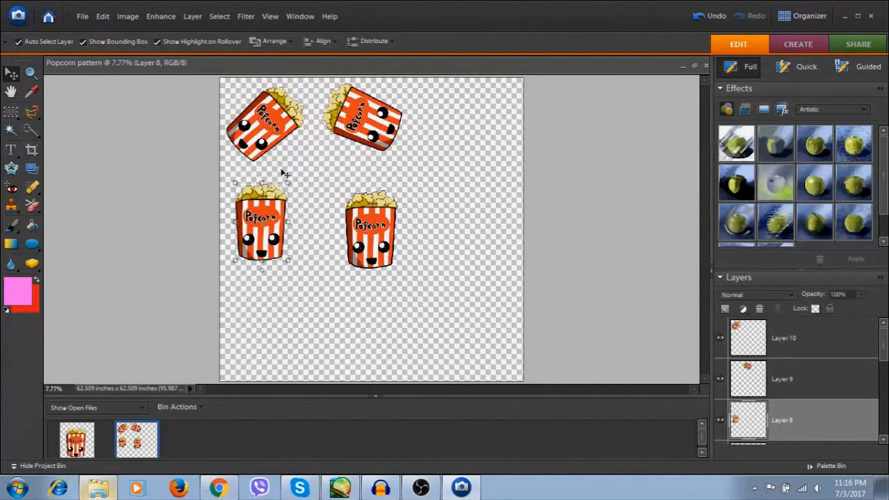
{"action": "left_click_drag", "start_coordinate": [276, 179], "coordinate": [216, 232]}
{"action": "mouse_move", "coordinate": [380, 244]}
{"action": "left_mouse_down"}
{"action": "mouse_move", "coordinate": [357, 210]}
{"action": "mouse_move", "coordinate": [367, 238]}
{"action": "mouse_move", "coordinate": [382, 242]}
{"action": "left_mouse_up"}
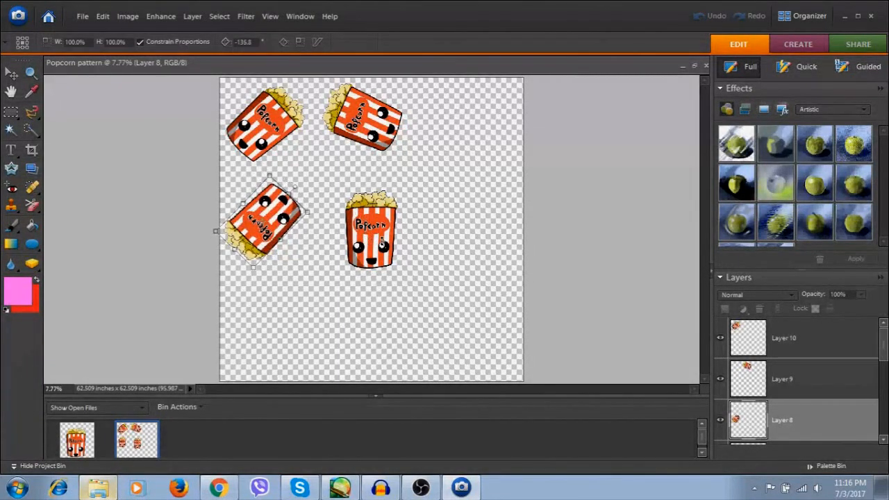
{"action": "key", "text": "Return"}
Step: Place the Layer 7 popcorn box in the gap between the three tilted boxes and rotate it about -20.6°
{"action": "left_click_drag", "start_coordinate": [368, 239], "coordinate": [330, 200]}
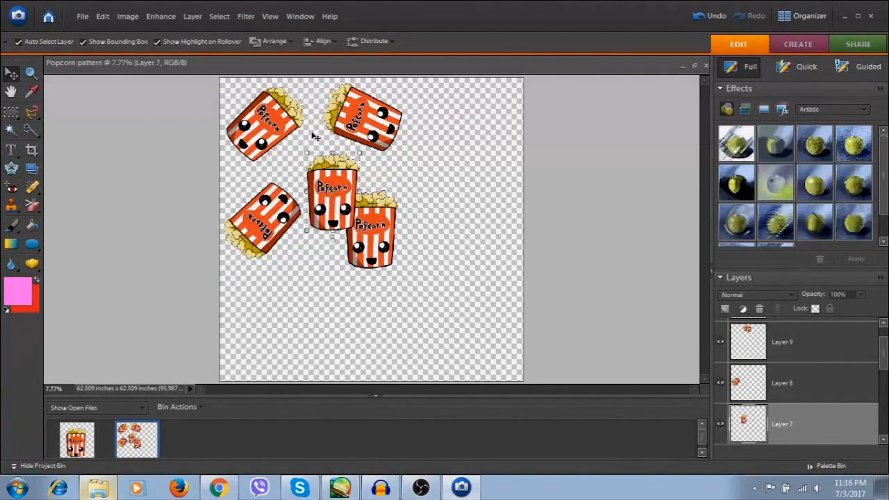
{"action": "left_click_drag", "start_coordinate": [316, 149], "coordinate": [302, 157]}
{"action": "mouse_move", "coordinate": [333, 185]}
{"action": "left_mouse_down"}
{"action": "mouse_move", "coordinate": [346, 190]}
{"action": "mouse_move", "coordinate": [330, 180]}
{"action": "left_mouse_up"}
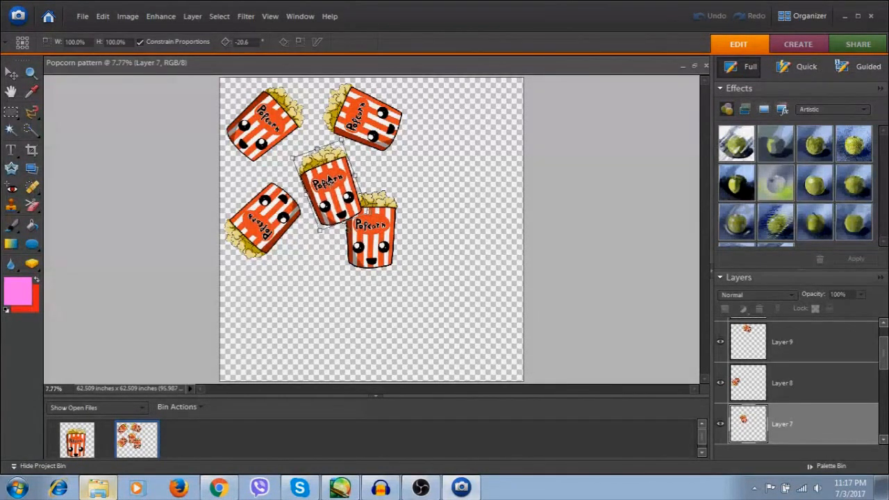
{"action": "left_click", "coordinate": [327, 242]}
Step: Turn the Layer 6 popcorn box upside down and place it in the canvas's lower-left corner
{"action": "left_click_drag", "start_coordinate": [370, 238], "coordinate": [286, 327]}
{"action": "left_click_drag", "start_coordinate": [293, 271], "coordinate": [298, 365]}
{"action": "left_click_drag", "start_coordinate": [288, 325], "coordinate": [250, 340]}
{"action": "mouse_move", "coordinate": [229, 381]}
{"action": "left_mouse_down"}
{"action": "mouse_move", "coordinate": [221, 372]}
{"action": "mouse_move", "coordinate": [230, 380]}
{"action": "left_mouse_up"}
{"action": "left_click", "coordinate": [245, 379]}
Step: Move the Layer 5 popcorn box into the canvas's lower-right corner and tilt it slightly clockwise
{"action": "left_click_drag", "start_coordinate": [373, 233], "coordinate": [496, 301]}
{"action": "left_click_drag", "start_coordinate": [486, 256], "coordinate": [490, 218]}
{"action": "left_click_drag", "start_coordinate": [488, 307], "coordinate": [483, 347]}
{"action": "key", "text": "Return"}
Step: Rotate the Layer 4 popcorn box clockwise until it lies almost on its side and place it in the canvas's upper-right corner
{"action": "left_click_drag", "start_coordinate": [382, 249], "coordinate": [450, 285]}
{"action": "left_click_drag", "start_coordinate": [454, 217], "coordinate": [490, 270]}
{"action": "left_click_drag", "start_coordinate": [446, 271], "coordinate": [486, 115]}
{"action": "key", "text": "Return"}
Step: Rotate the Layer 3 popcorn box about 161.3° and place it by the canvas's right edge, below the upper-right corner box
{"action": "left_click_drag", "start_coordinate": [373, 235], "coordinate": [449, 209]}
{"action": "left_click_drag", "start_coordinate": [460, 164], "coordinate": [455, 273]}
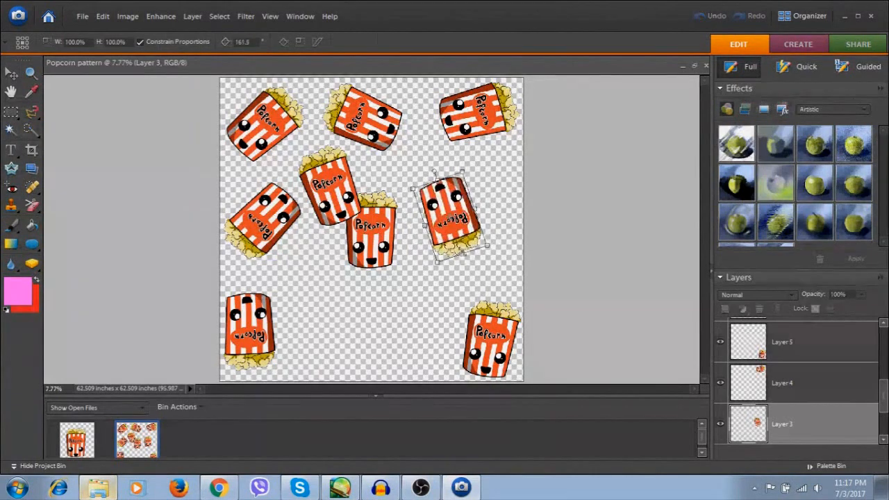
{"action": "left_click_drag", "start_coordinate": [449, 211], "coordinate": [488, 193]}
{"action": "key", "text": "Return"}
Step: Tilt the Layer 2 popcorn box slightly clockwise and place it beside and just above the upside-down lower-left box
{"action": "left_click_drag", "start_coordinate": [372, 236], "coordinate": [317, 330]}
{"action": "left_click_drag", "start_coordinate": [327, 280], "coordinate": [336, 283]}
{"action": "left_click_drag", "start_coordinate": [320, 323], "coordinate": [315, 290]}
{"action": "key", "text": "Return"}
Step: Move the Layer 1 popcorn box near the middle of the canvas's lower edge and rotate it strongly counterclockwise
{"action": "left_click_drag", "start_coordinate": [373, 231], "coordinate": [388, 337]}
{"action": "left_click_drag", "start_coordinate": [384, 284], "coordinate": [337, 305]}
{"action": "key", "text": "Return"}
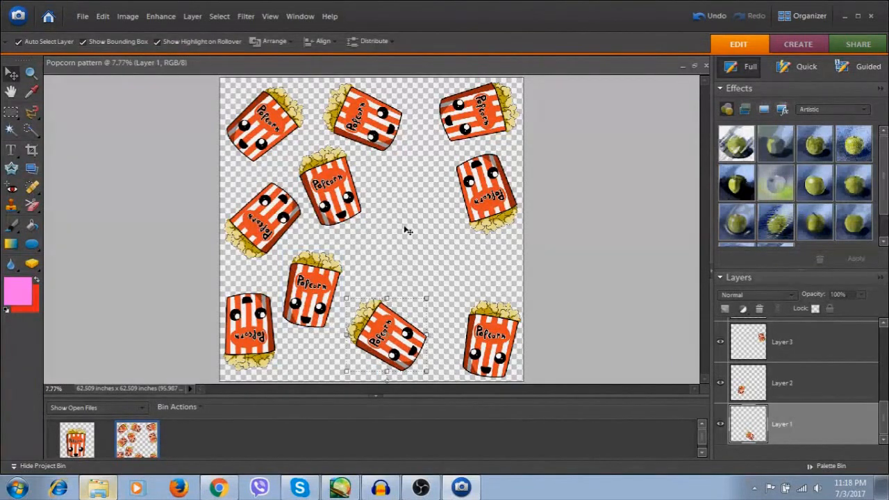
Step: Paste two more popcorn boxes, tilting one slightly above the lower-right corner box and placing the other near the canvas's centre
{"action": "key", "text": "ctrl+v"}
{"action": "left_click_drag", "start_coordinate": [371, 236], "coordinate": [390, 245]}
{"action": "key", "text": "Return"}
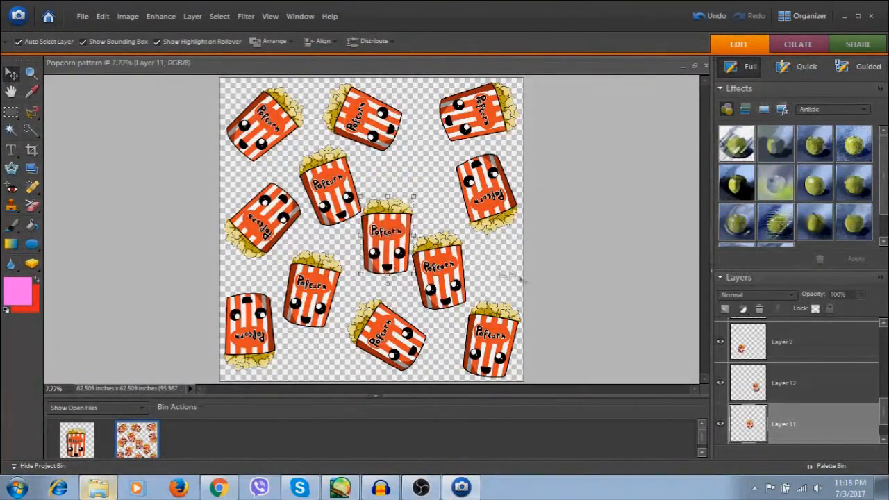
Step: Shift the Layer 1 box slightly downward and move the tilted Layer 12 box up beside the upside-down box at the right edge
{"action": "left_click_drag", "start_coordinate": [442, 263], "coordinate": [448, 265]}
{"action": "left_click", "coordinate": [396, 336]}
{"action": "left_click_drag", "start_coordinate": [396, 336], "coordinate": [393, 346]}
{"action": "left_click_drag", "start_coordinate": [389, 245], "coordinate": [388, 253]}
{"action": "left_click_drag", "start_coordinate": [443, 278], "coordinate": [417, 208]}
Step: Place the Layer 11 popcorn box in the gap below Layer 12, rotated about -20.5°, and nudge the Layer 1 box to the left
{"action": "left_click_drag", "start_coordinate": [387, 254], "coordinate": [386, 306]}
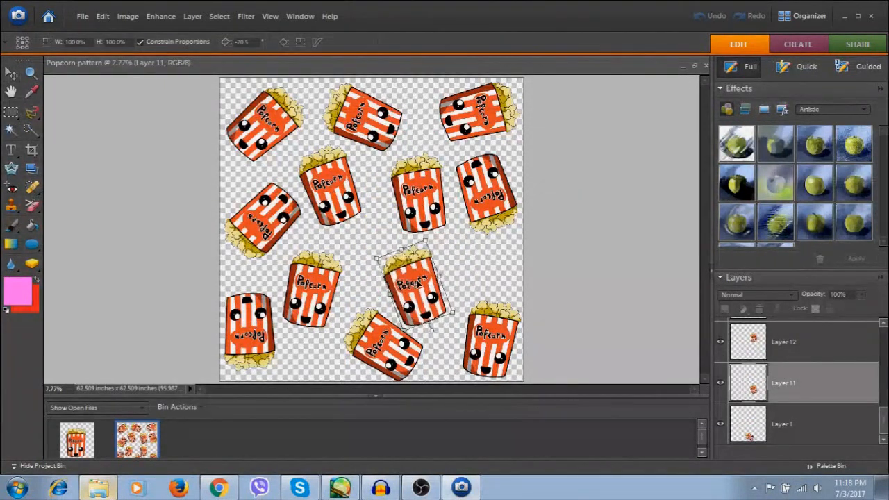
{"action": "left_click_drag", "start_coordinate": [408, 353], "coordinate": [402, 353]}
{"action": "left_click_drag", "start_coordinate": [416, 293], "coordinate": [425, 288]}
{"action": "left_click", "coordinate": [576, 248]}
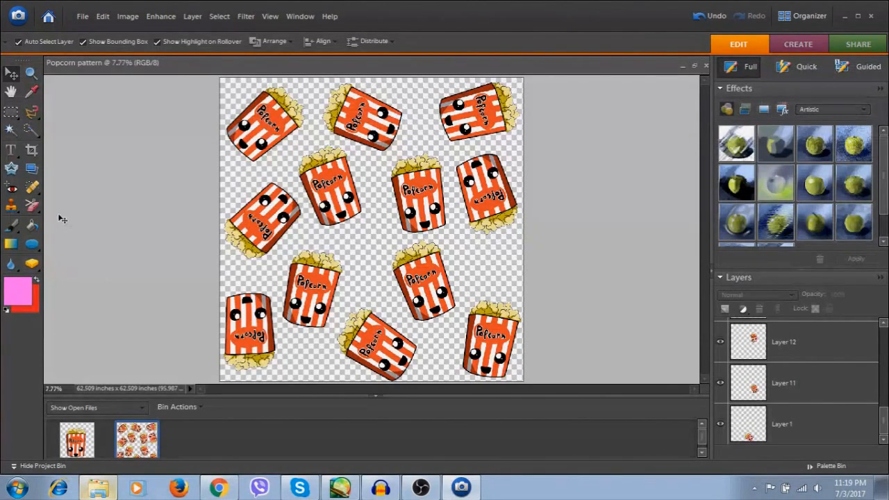
Step: Add a new layer beneath all the popcorn boxes and fill it with the pink foreground colour using the Paint Bucket
{"action": "left_click", "coordinate": [32, 228]}
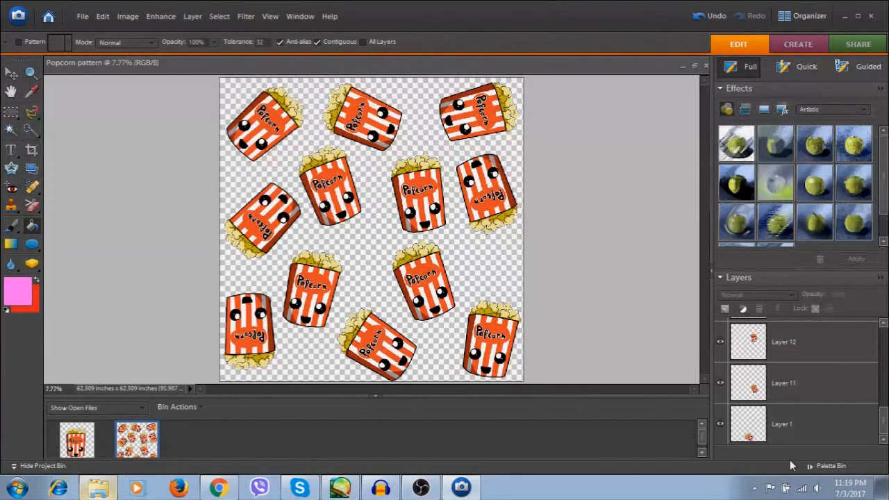
{"action": "left_click", "coordinate": [762, 425]}
{"action": "left_click", "coordinate": [725, 310]}
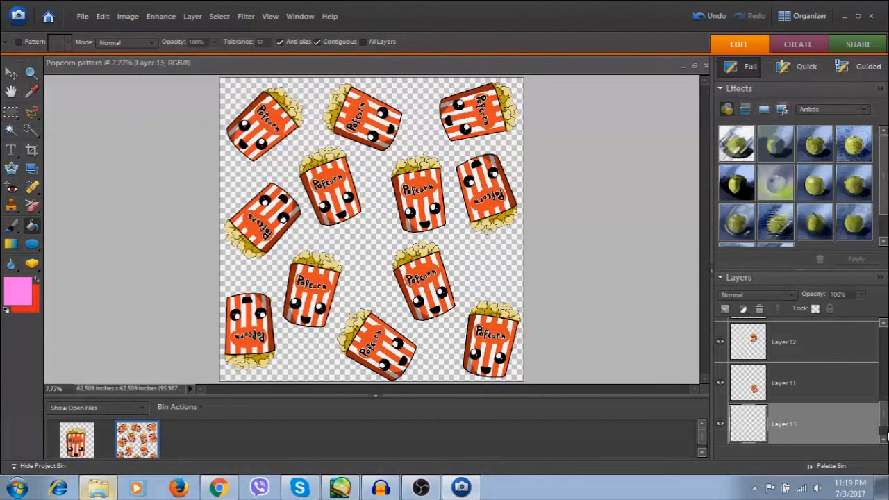
{"action": "left_click_drag", "start_coordinate": [885, 418], "coordinate": [885, 432]}
{"action": "left_click_drag", "start_coordinate": [791, 426], "coordinate": [791, 438]}
{"action": "left_click", "coordinate": [376, 241]}
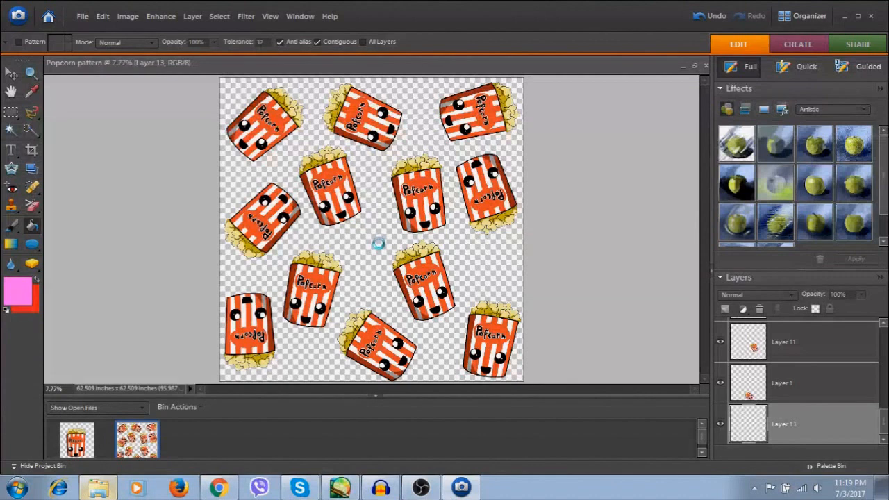